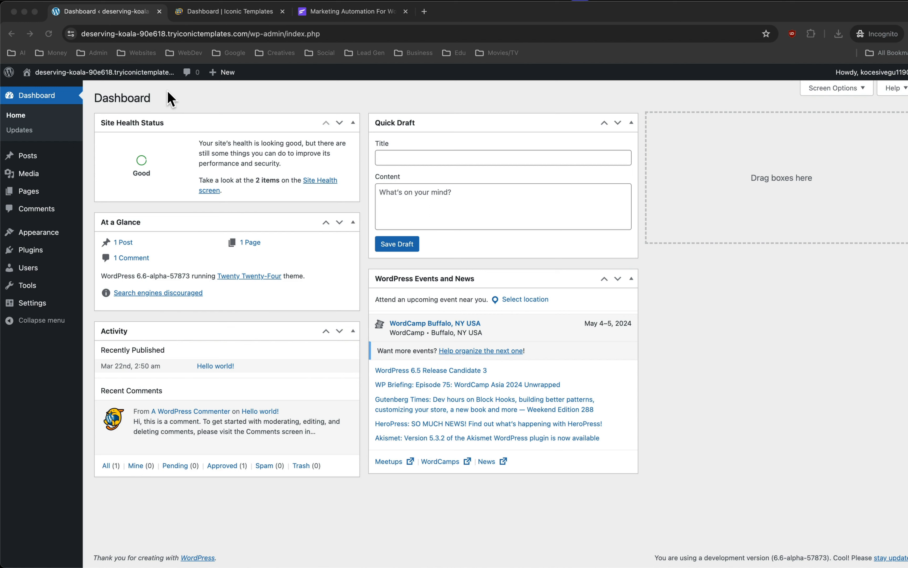
Search the plugin directory for fluentcrm, and install and activate the Email Newsletter, Marketing and CRM plugin by FluentCRM.
{"action": "mouse_move", "coordinate": [57, 253]}
{"action": "left_click", "coordinate": [112, 267]}
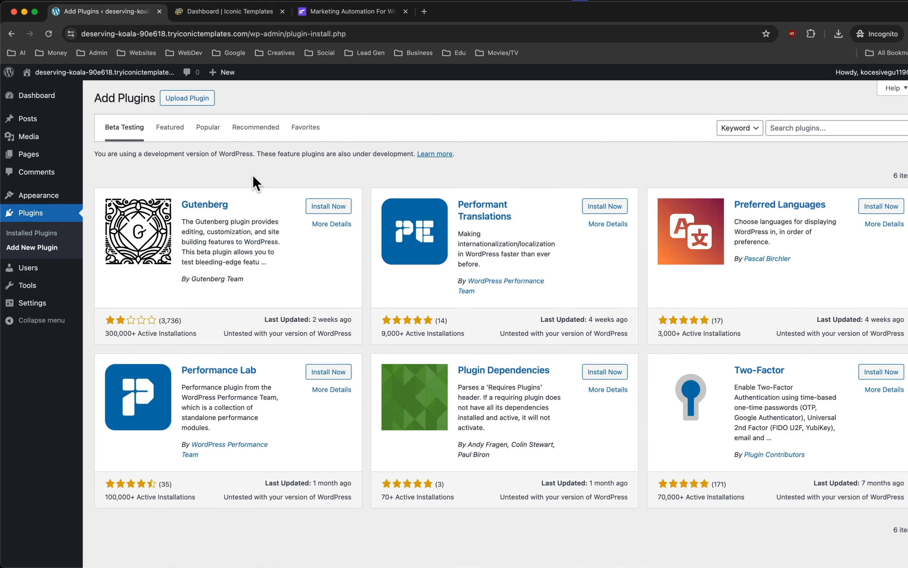
{"action": "left_click", "coordinate": [780, 127]}
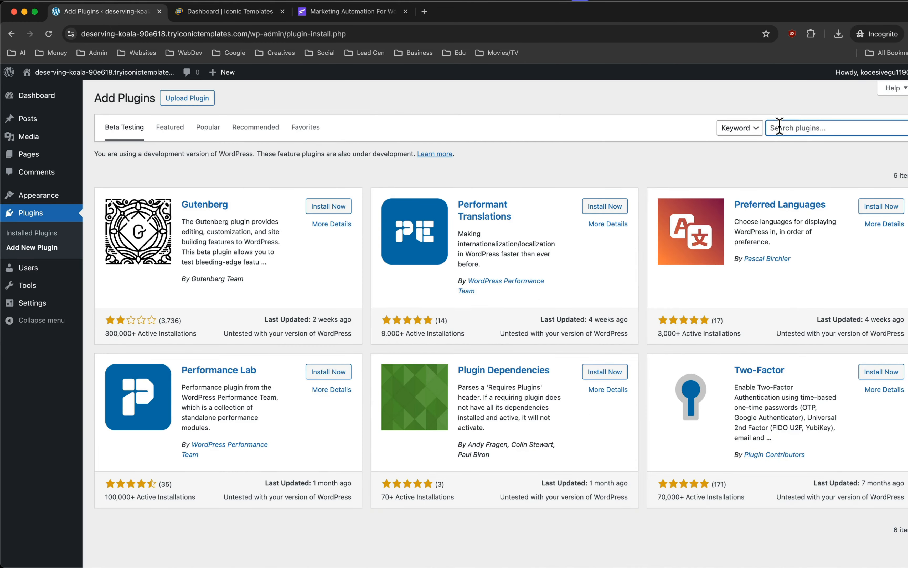
{"action": "type", "text": "fluentcrm"}
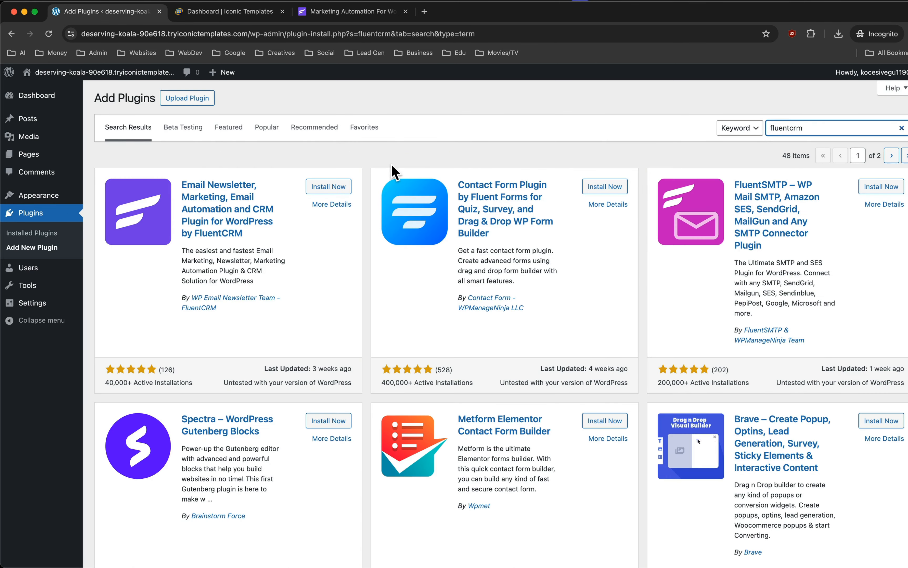
{"action": "left_click", "coordinate": [309, 192]}
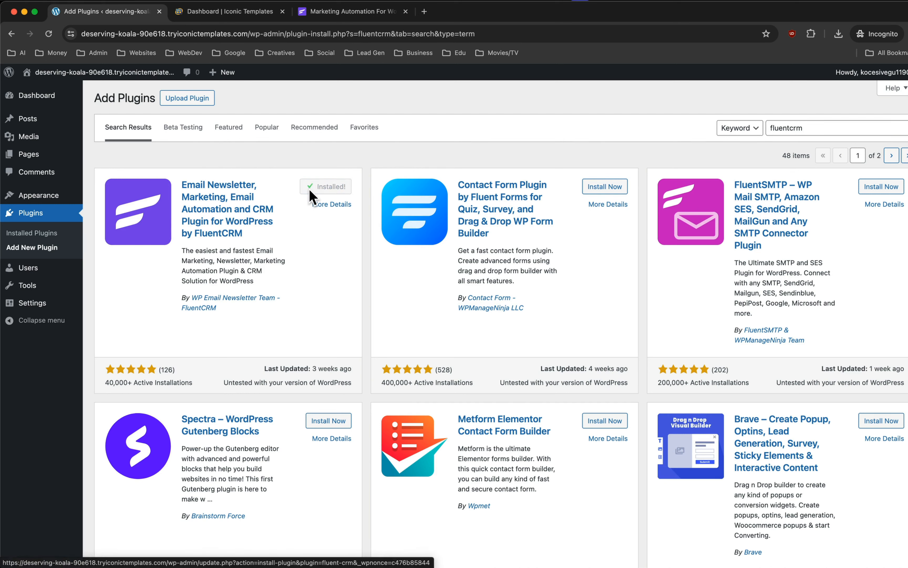
{"action": "left_click", "coordinate": [317, 188]}
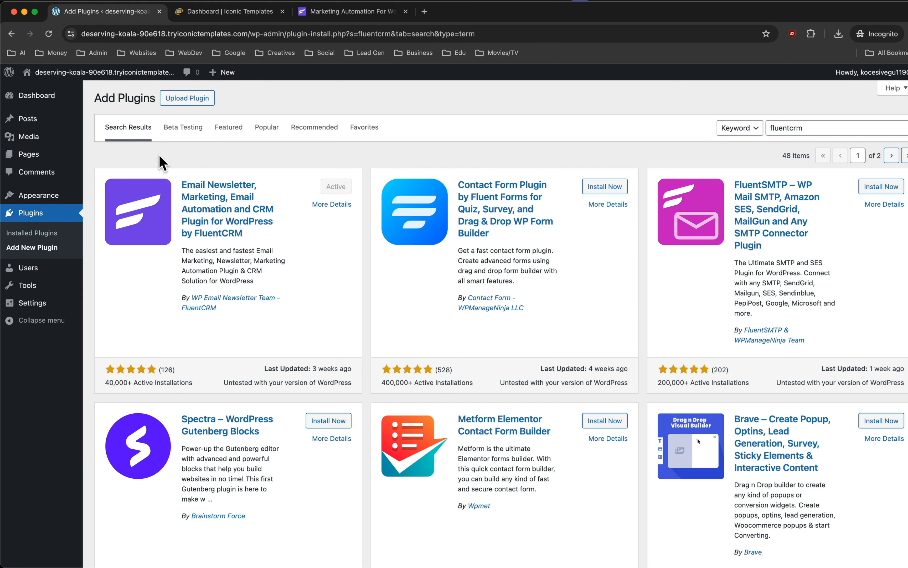
Upload fluentcampaign-pro-2.8.45.zip from the Downloads folder as a plugin, and install and activate it.
{"action": "left_click", "coordinate": [164, 104]}
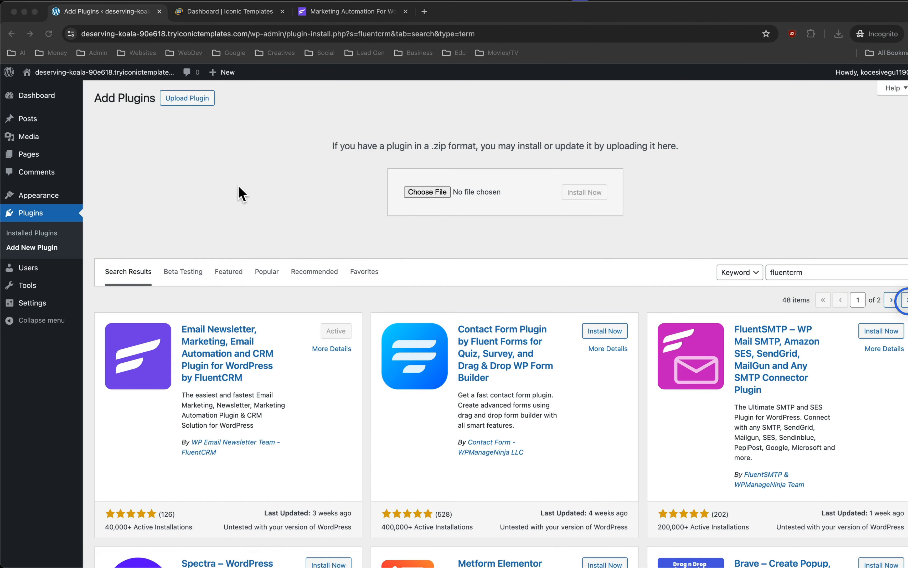
{"action": "left_click", "coordinate": [407, 196]}
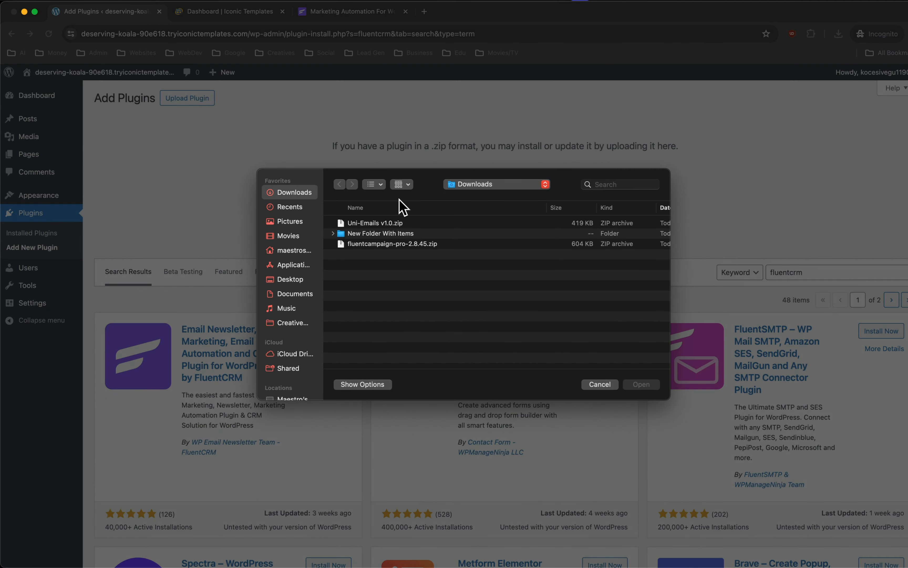
{"action": "left_click", "coordinate": [370, 244]}
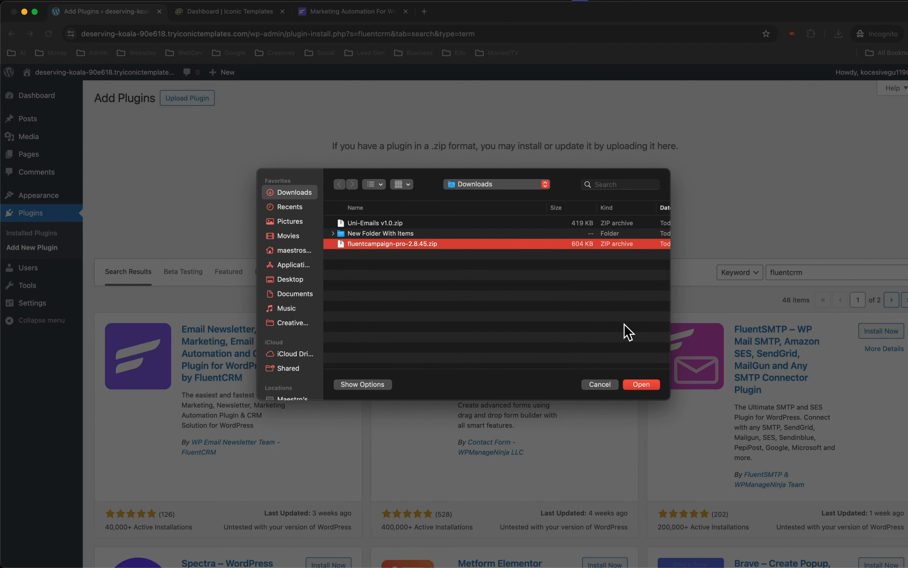
{"action": "left_click", "coordinate": [636, 384]}
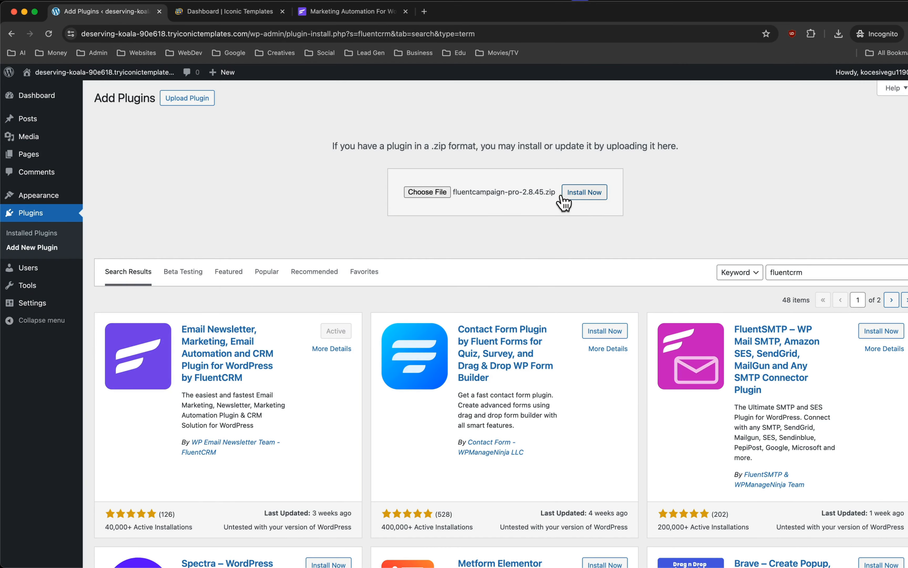
{"action": "left_click", "coordinate": [567, 203]}
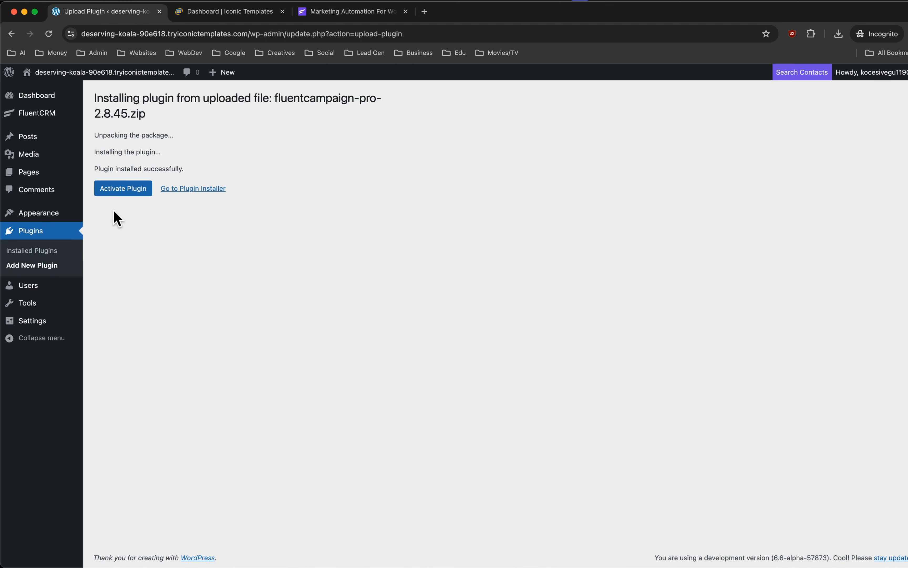
{"action": "left_click", "coordinate": [102, 194]}
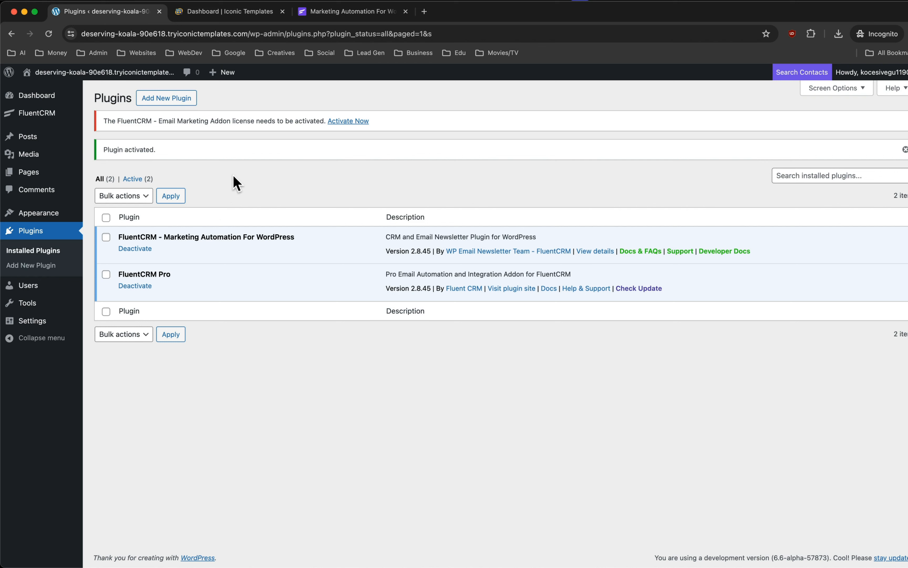
Activate the FluentCRM Email Marketing Addon license by pasting the license key and verifying it.
{"action": "left_click", "coordinate": [338, 124]}
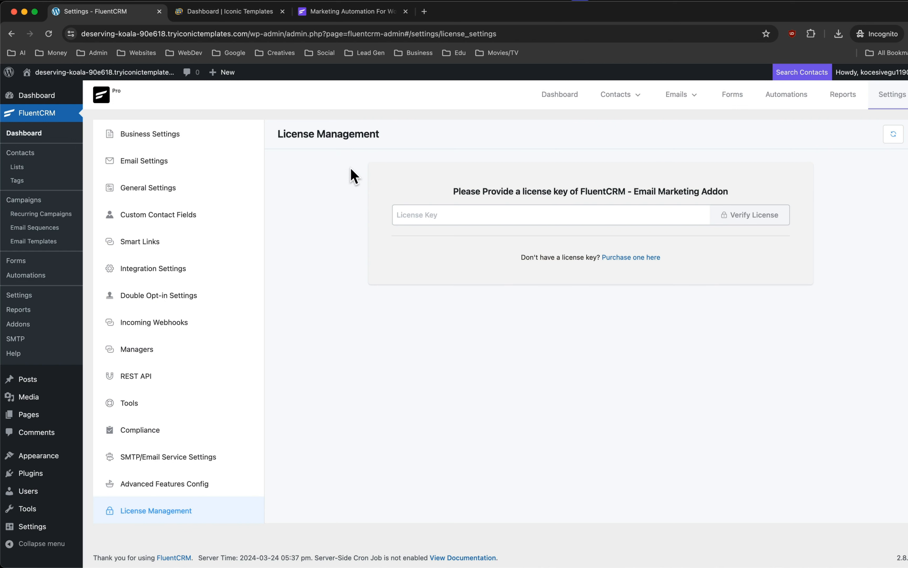
{"action": "left_click", "coordinate": [405, 214]}
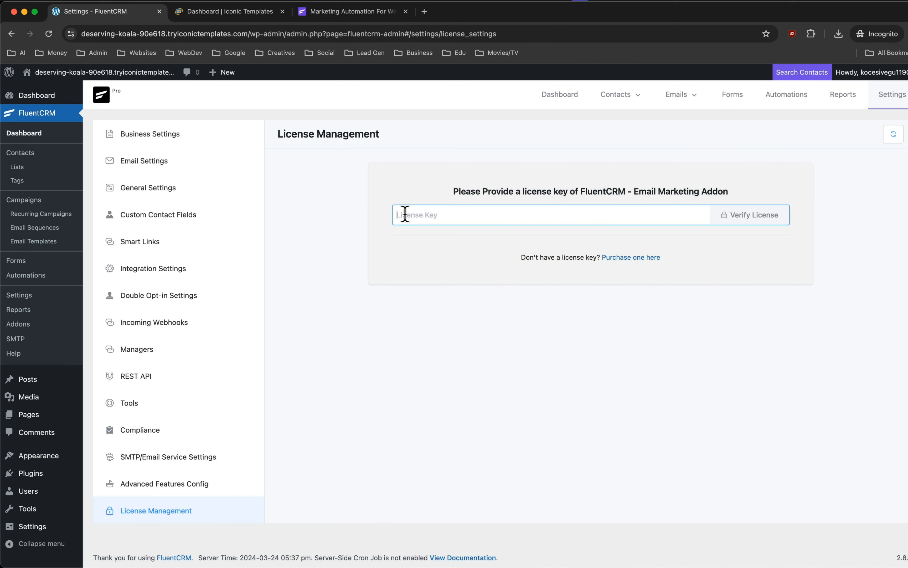
{"action": "key", "text": "super+v"}
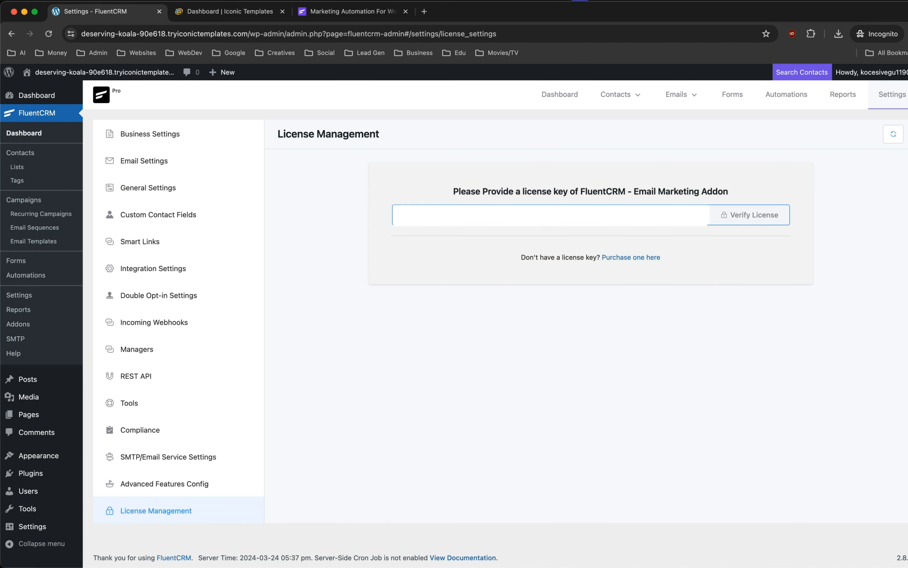
{"action": "left_click", "coordinate": [751, 216]}
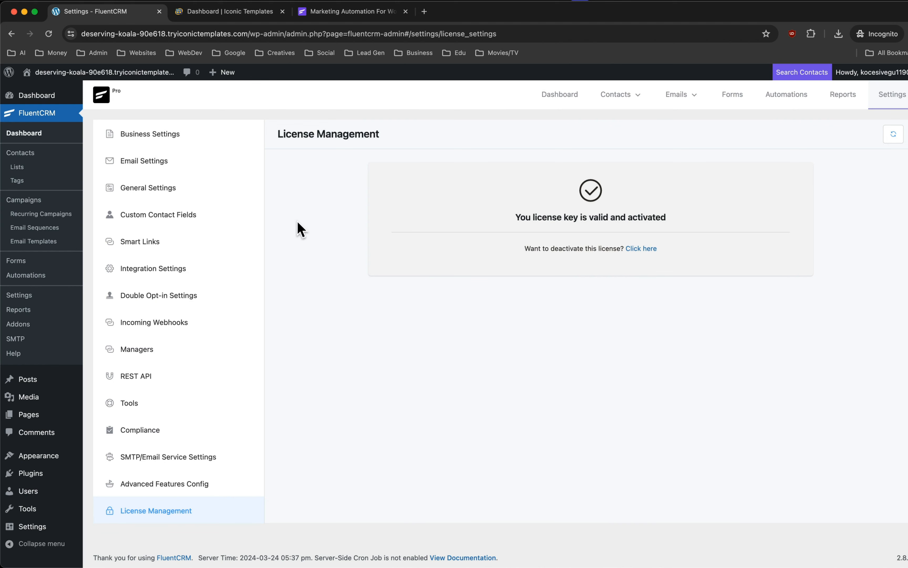
Download Uni-Emails v1.0.zip from the Iconic Templates account page and open FluentCRM's email templates list in the WordPress site.
{"action": "left_click", "coordinate": [224, 15]}
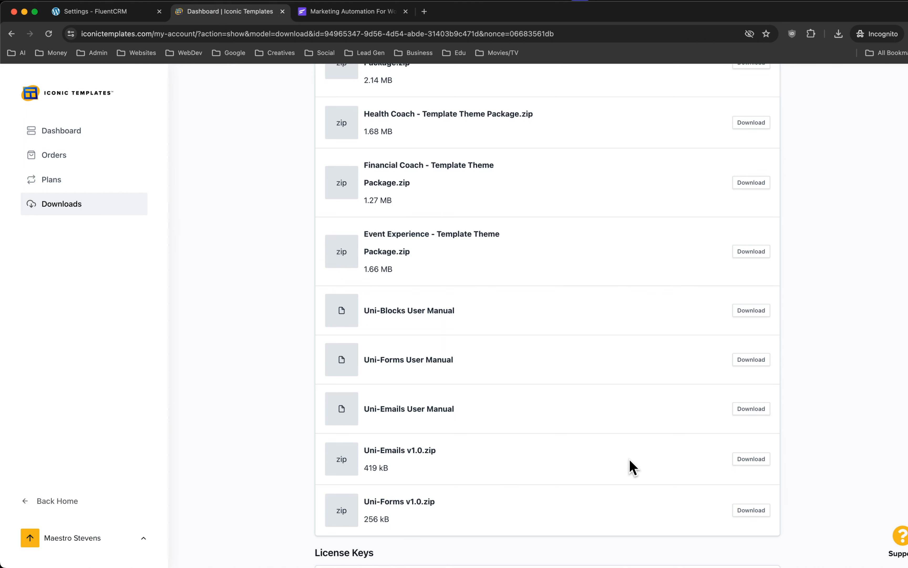
{"action": "left_click", "coordinate": [742, 460]}
{"action": "key", "text": "ctrl+shift+Tab"}
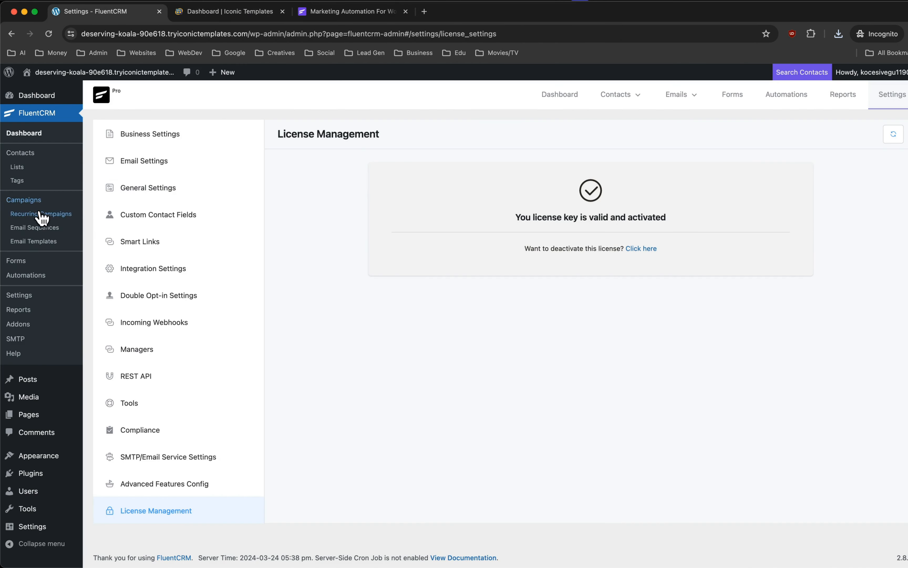
{"action": "left_click", "coordinate": [38, 242]}
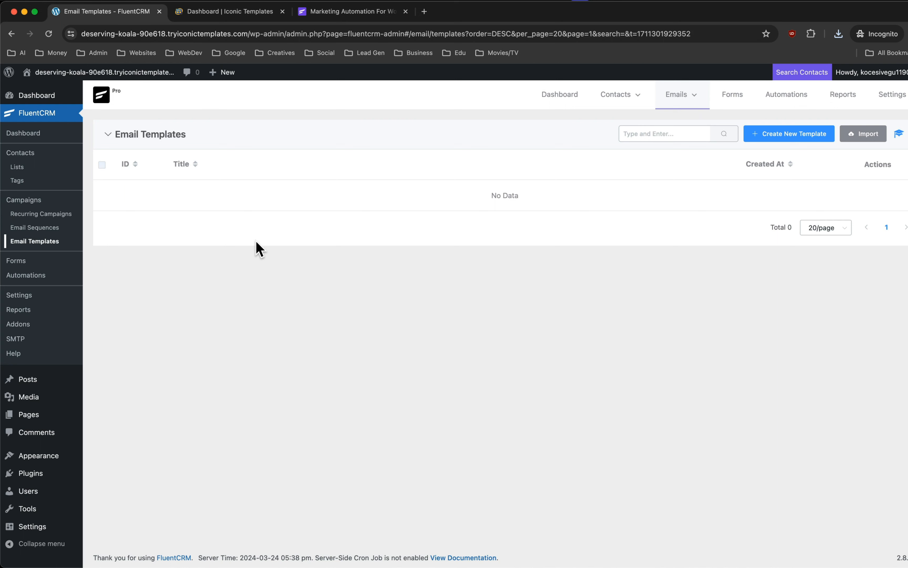
Switch to Finder, extract Uni-Emails v1.0.zip in the Downloads folder and look through the extracted folder's template categories.
{"action": "mouse_move", "coordinate": [246, 565]}
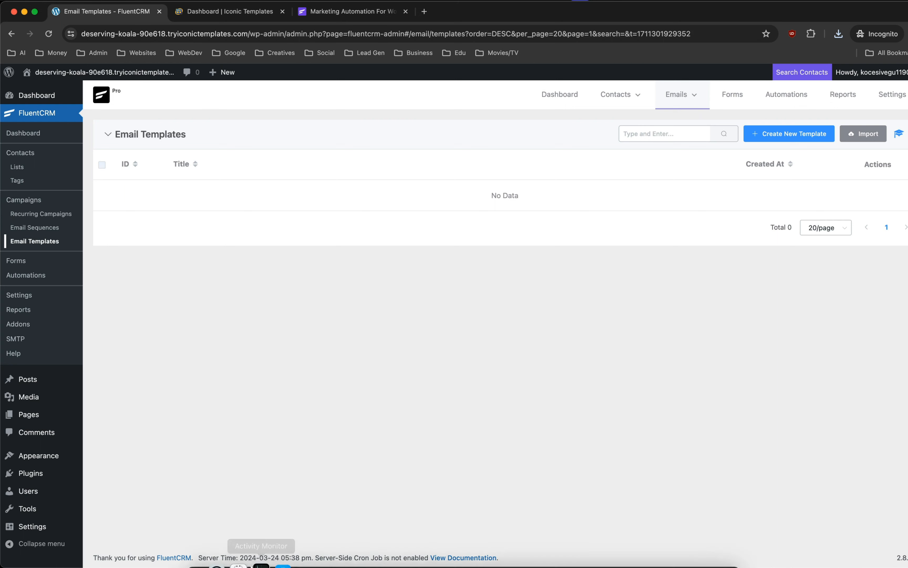
{"action": "left_click", "coordinate": [212, 555]}
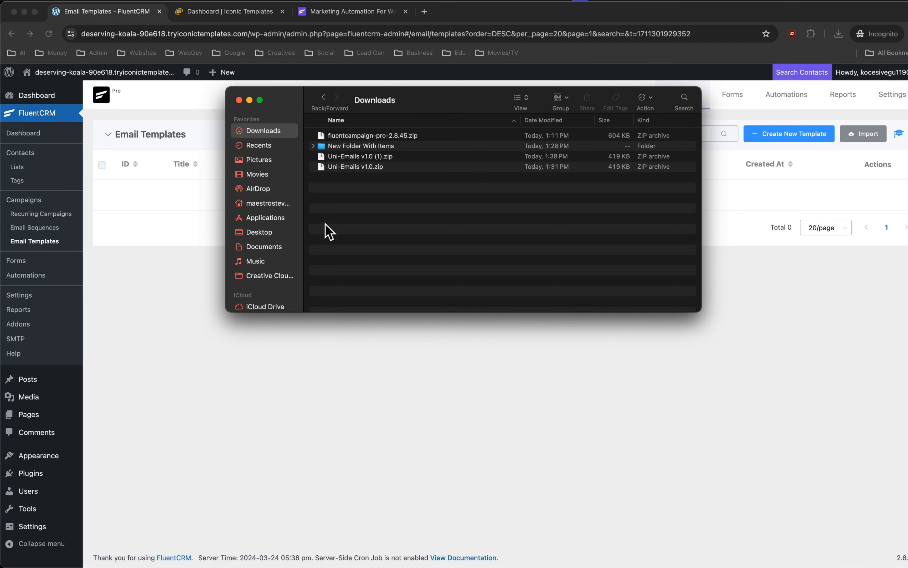
{"action": "left_click", "coordinate": [340, 168]}
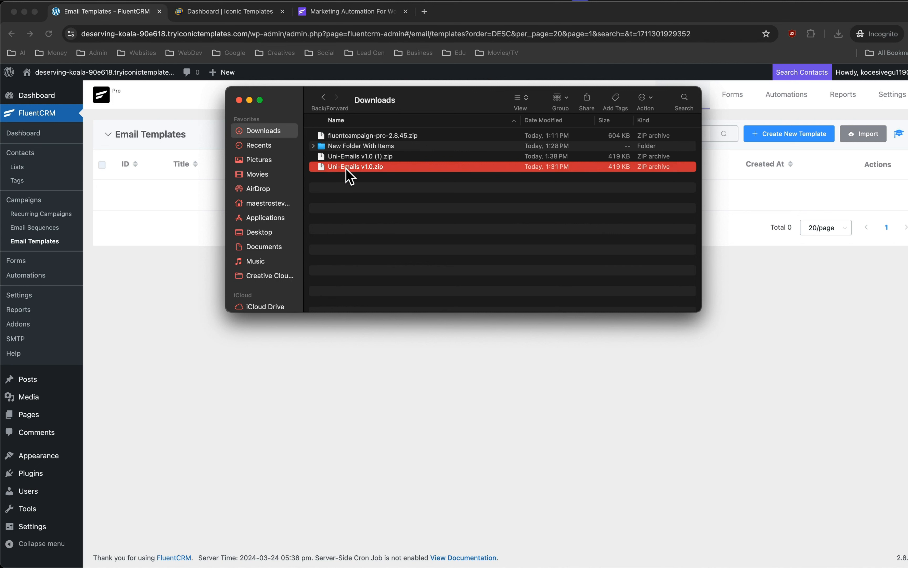
{"action": "double_click", "coordinate": [345, 166]}
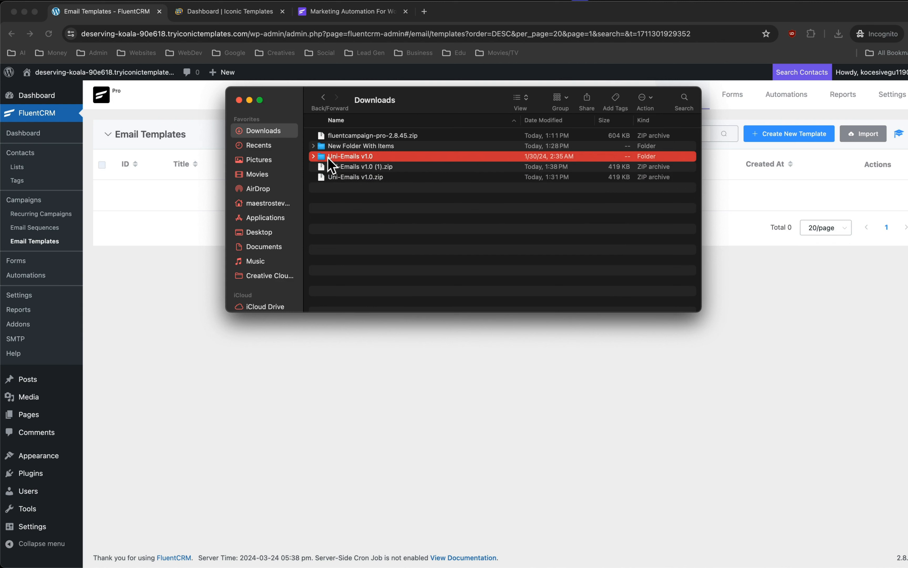
{"action": "left_click", "coordinate": [314, 157]}
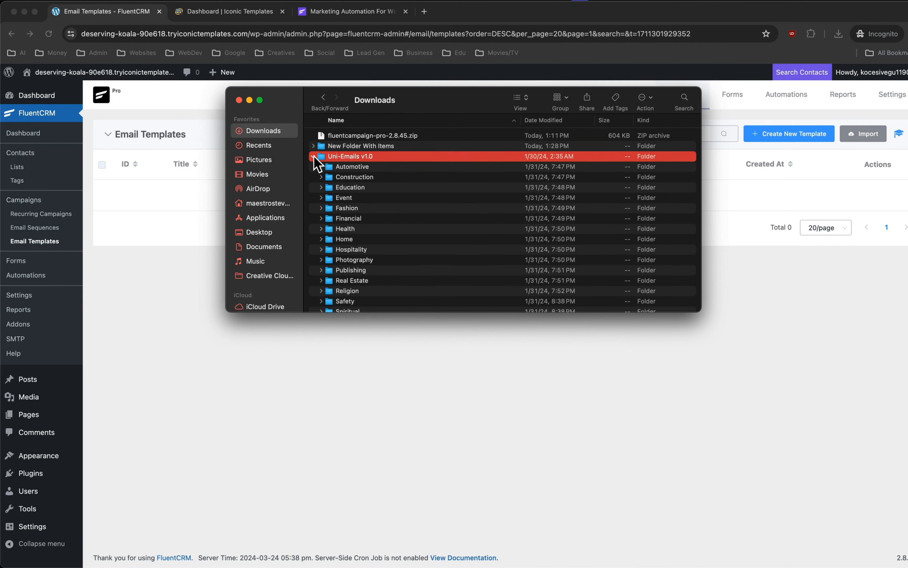
{"action": "scroll", "coordinate": [335, 170], "scroll_direction": "down", "scroll_amount": 1}
{"action": "scroll", "coordinate": [335, 170], "scroll_direction": "down", "scroll_amount": 1}
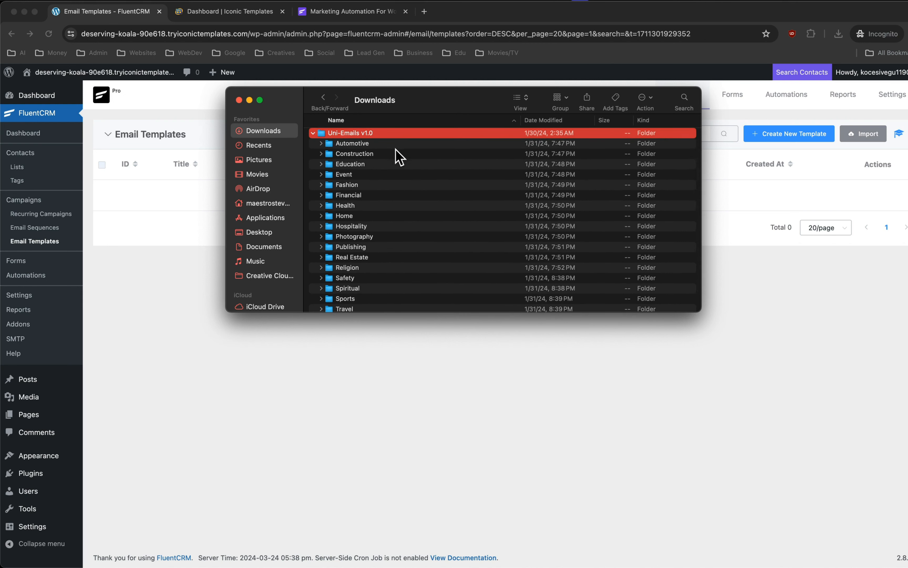
{"action": "scroll", "coordinate": [397, 152], "scroll_direction": "down", "scroll_amount": 3}
{"action": "scroll", "coordinate": [396, 152], "scroll_direction": "up", "scroll_amount": 4}
{"action": "scroll", "coordinate": [399, 159], "scroll_direction": "down", "scroll_amount": 2}
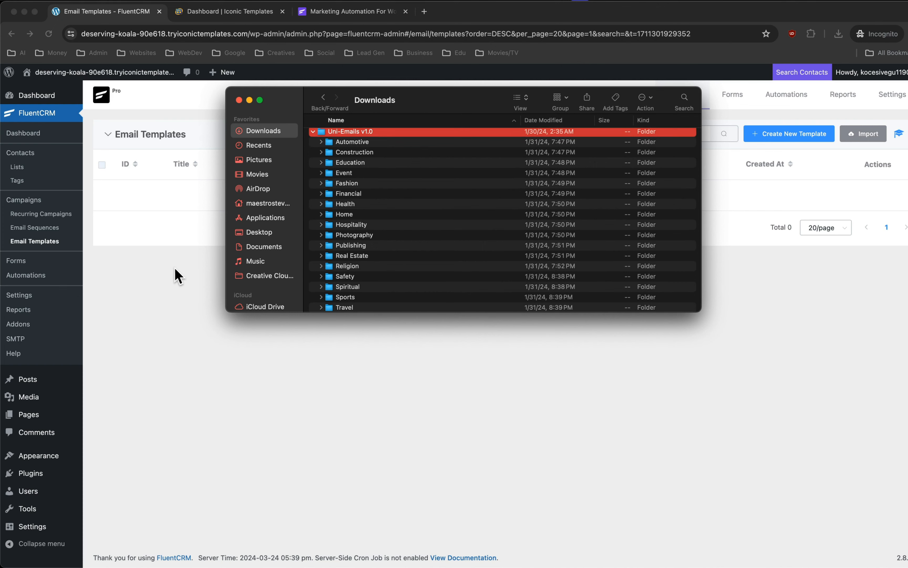
{"action": "left_click", "coordinate": [205, 267]}
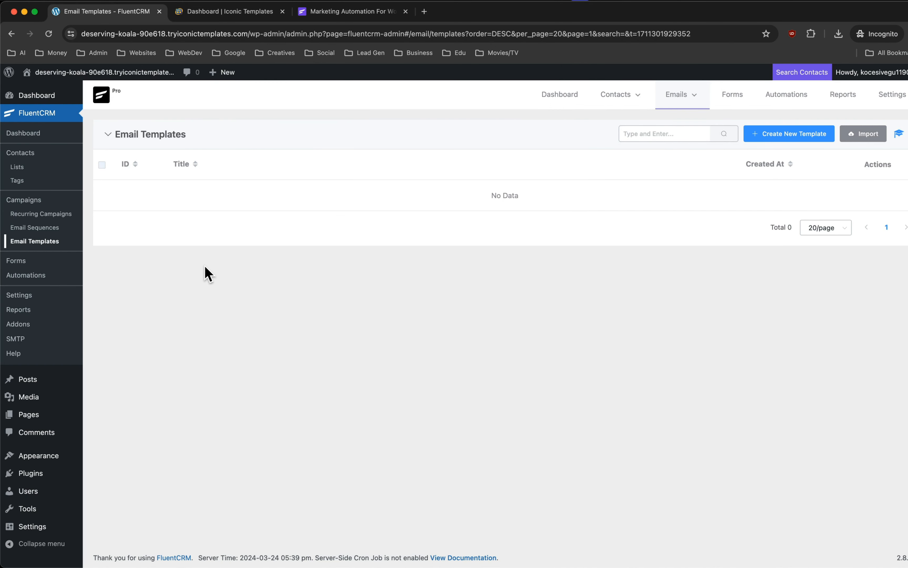
Import the travel-and-tourism pre-travel reminder JSON from the Travel folder of Uni-Emails v1.0 as an email template and review its body.
{"action": "left_click", "coordinate": [861, 147]}
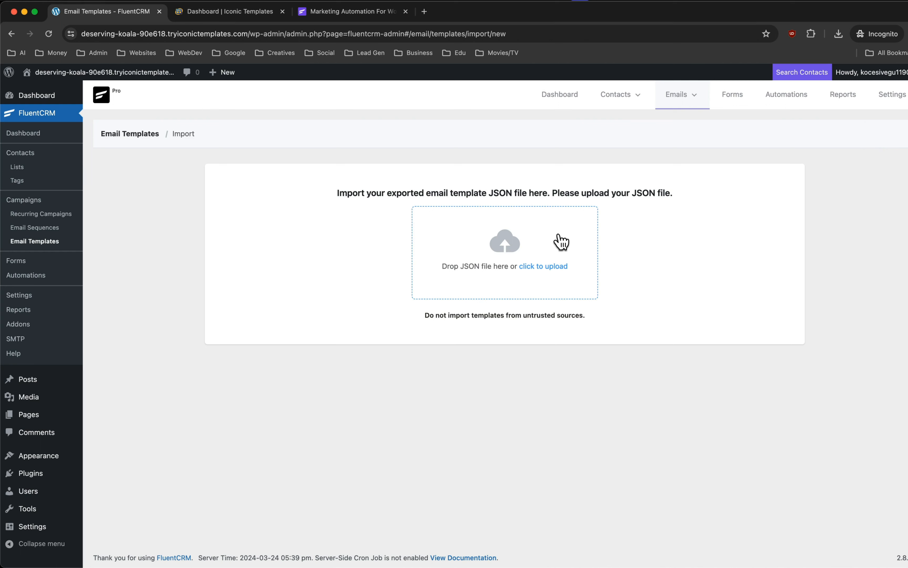
{"action": "left_click", "coordinate": [543, 267]}
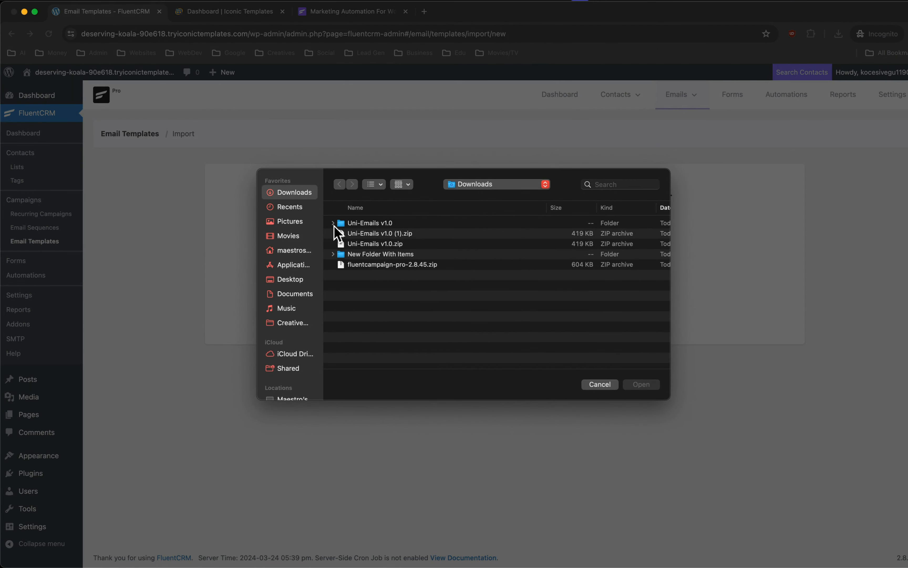
{"action": "left_click", "coordinate": [334, 224]}
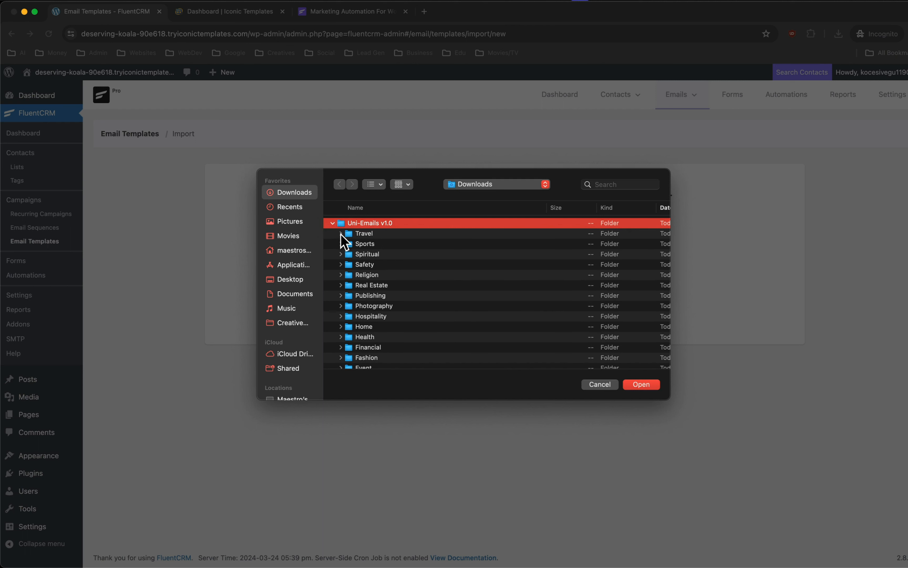
{"action": "left_click", "coordinate": [340, 234]}
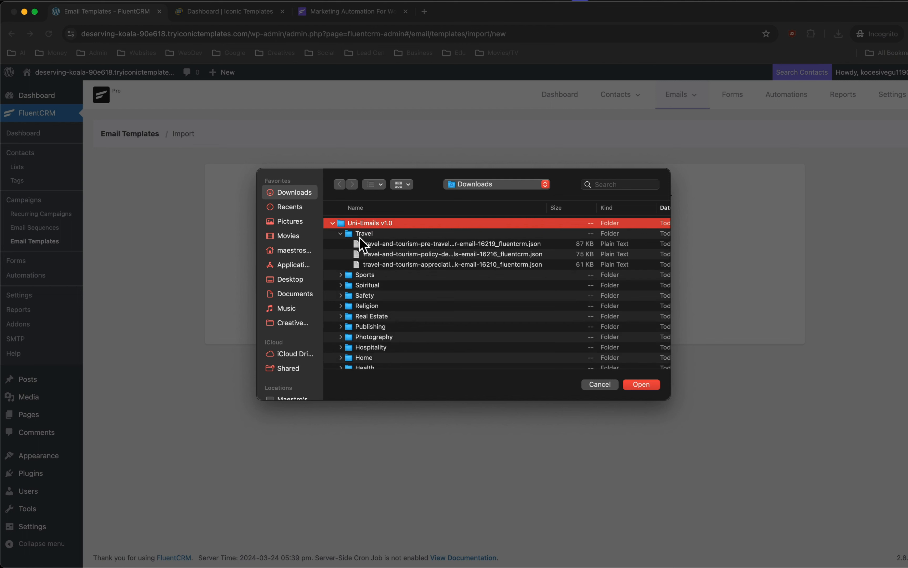
{"action": "left_click", "coordinate": [375, 244]}
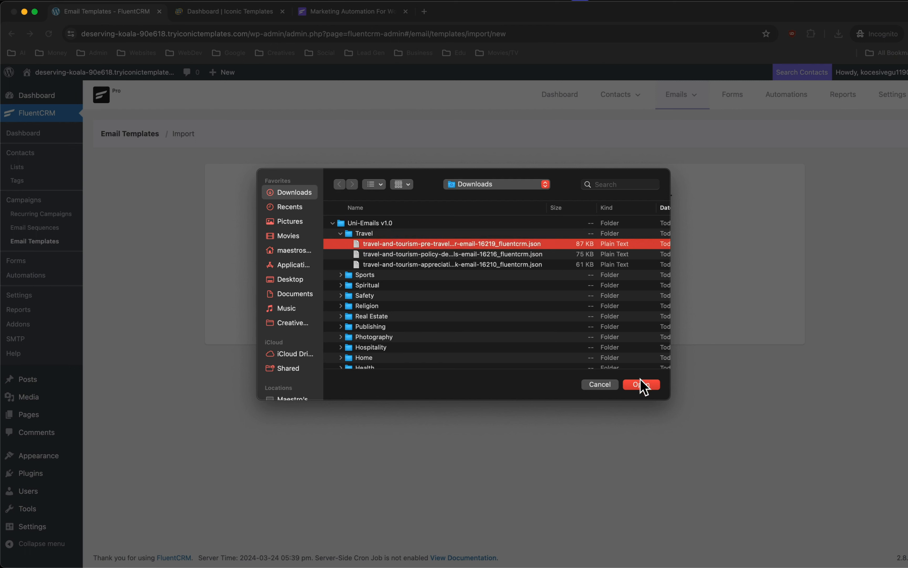
{"action": "left_click", "coordinate": [628, 387]}
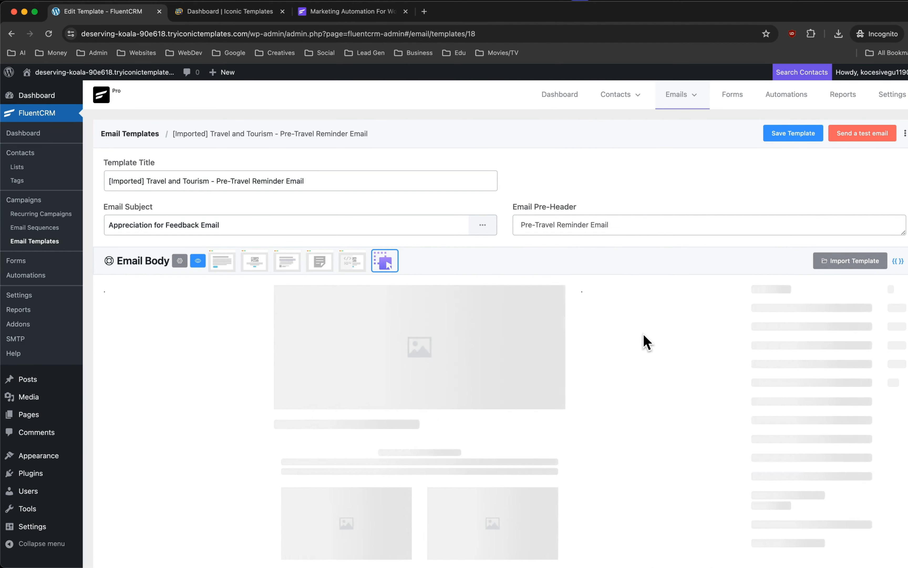
{"action": "scroll", "coordinate": [641, 327], "scroll_direction": "down", "scroll_amount": 5}
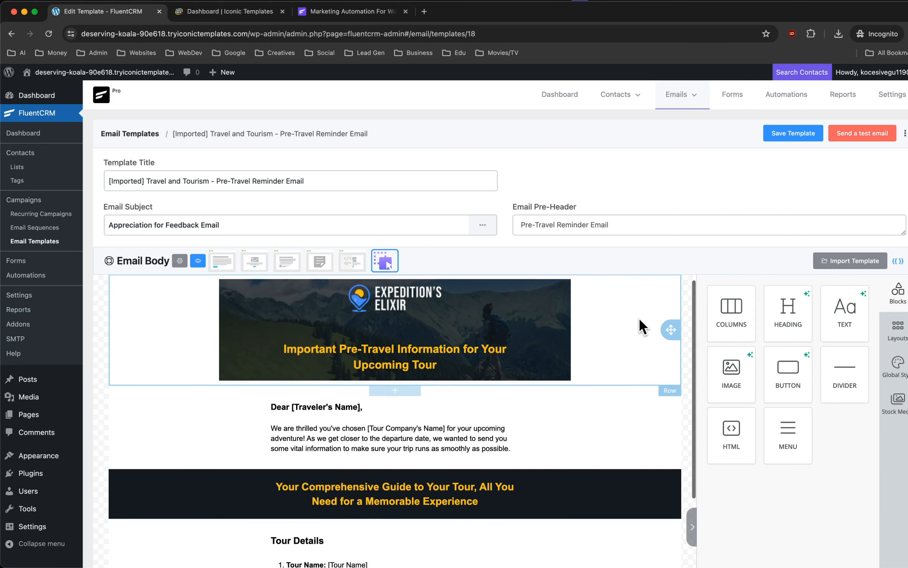
{"action": "scroll", "coordinate": [642, 327], "scroll_direction": "down", "scroll_amount": 10}
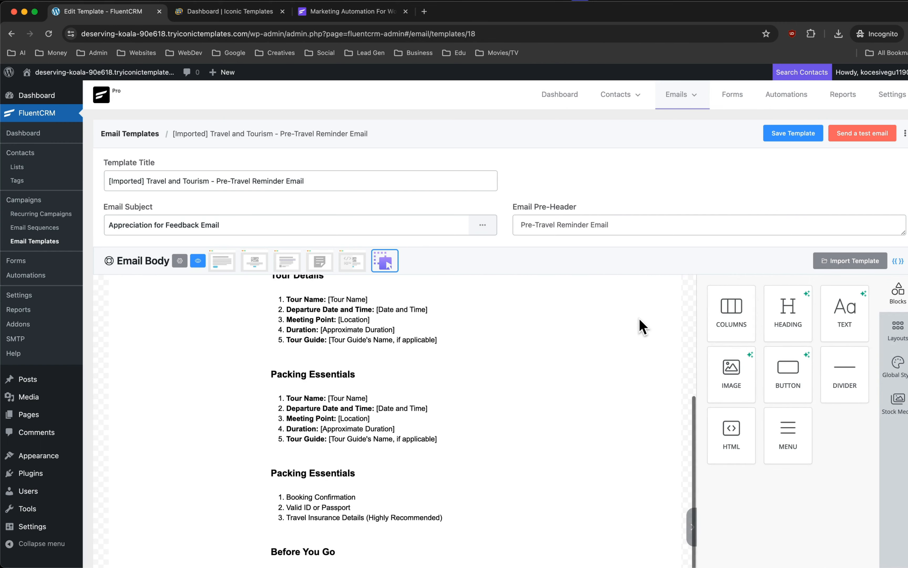
{"action": "scroll", "coordinate": [642, 327], "scroll_direction": "down", "scroll_amount": 8}
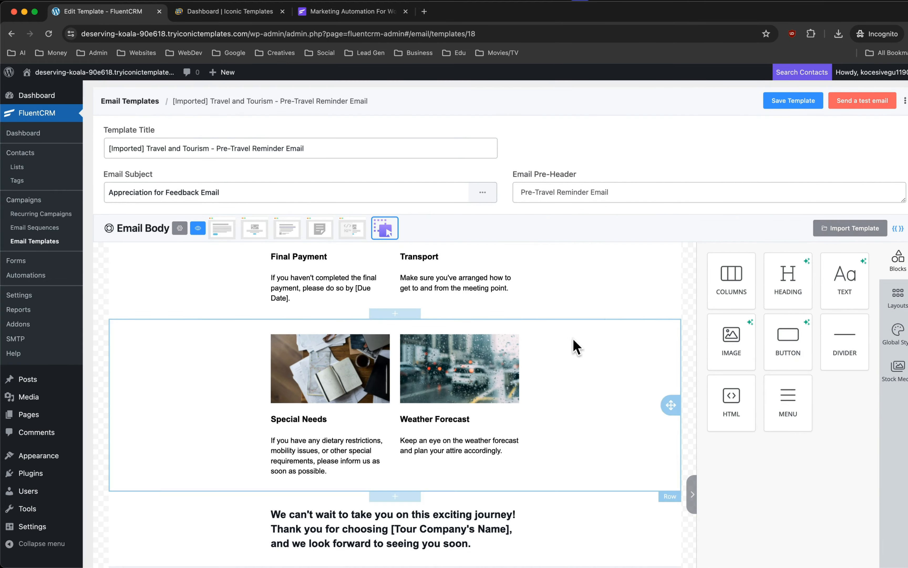
Import the construction inspection schedule JSON (email-16332) from the Construction folder of Uni-Emails v1.0 as another email template.
{"action": "left_click", "coordinate": [151, 108]}
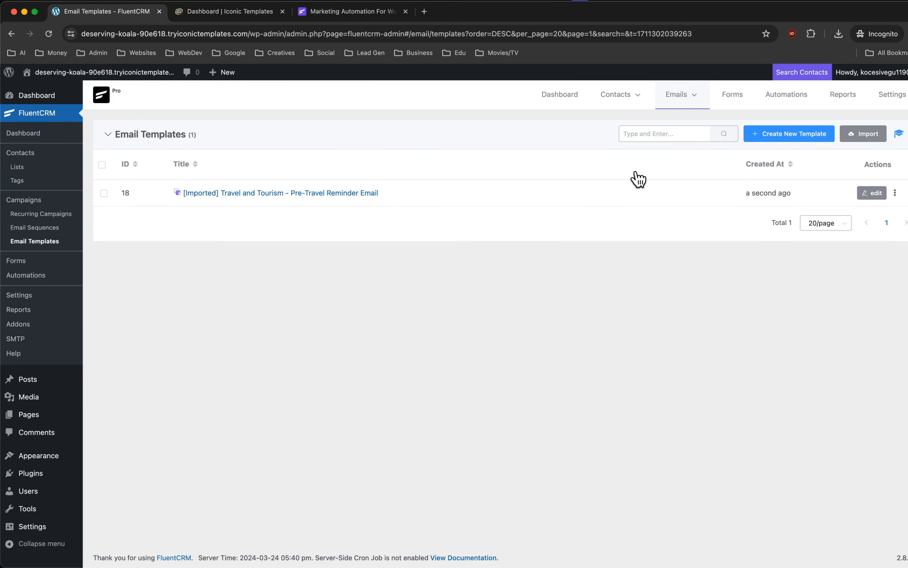
{"action": "left_click", "coordinate": [857, 136]}
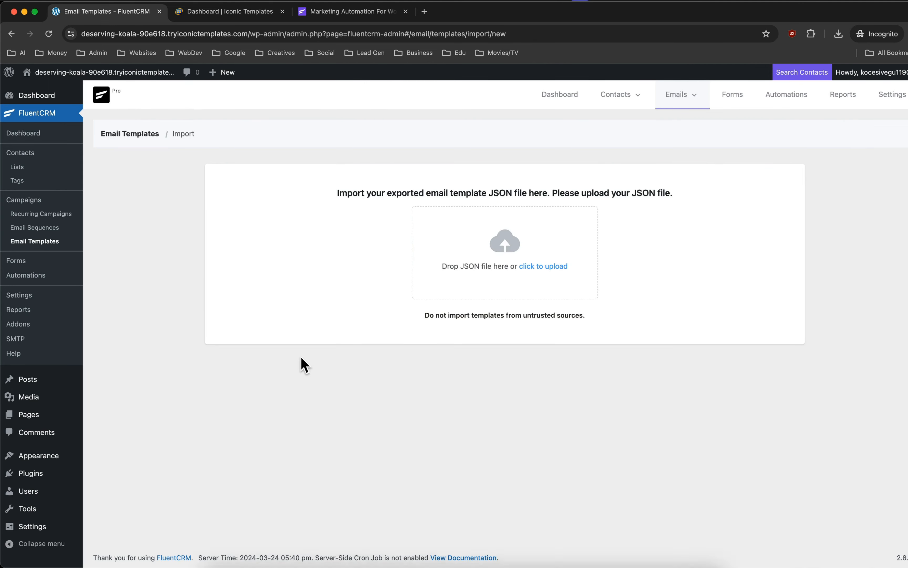
{"action": "key", "text": "ctrl+Up"}
{"action": "left_click", "coordinate": [313, 161]}
{"action": "left_click", "coordinate": [320, 152]}
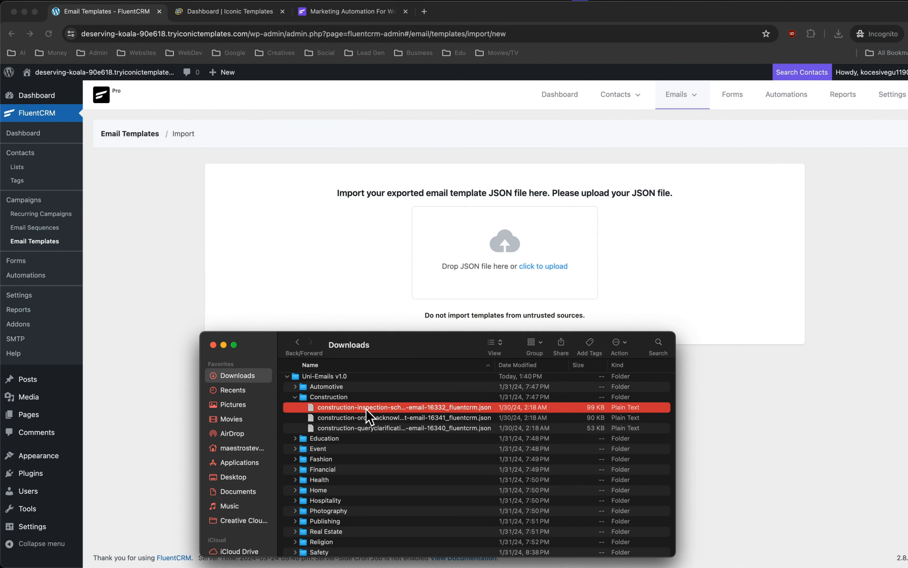
{"action": "left_click", "coordinate": [367, 407]}
{"action": "left_click_drag", "start_coordinate": [369, 411], "coordinate": [518, 269]}
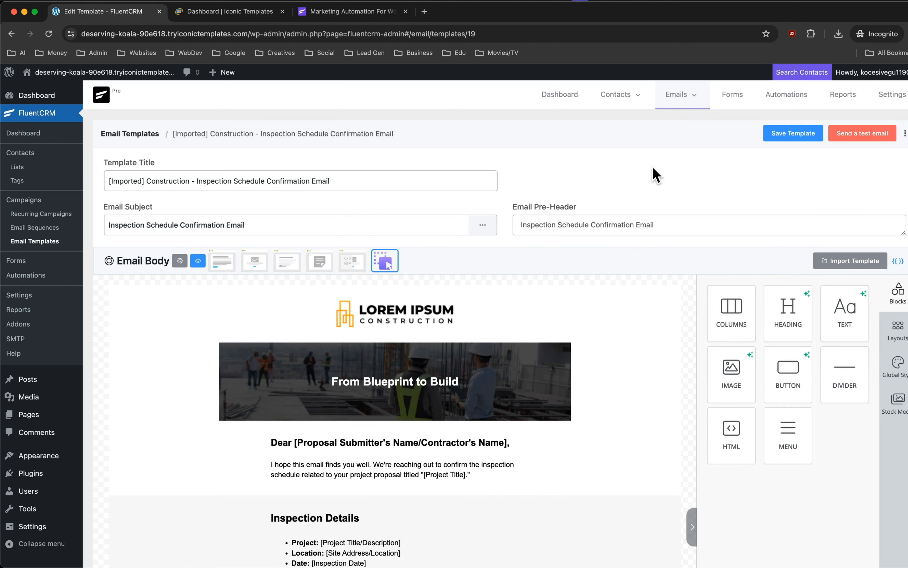
Review the email body of the imported Construction inspection template, then return to the email templates list and open the template import page.
{"action": "scroll", "coordinate": [623, 345], "scroll_direction": "down", "scroll_amount": 4}
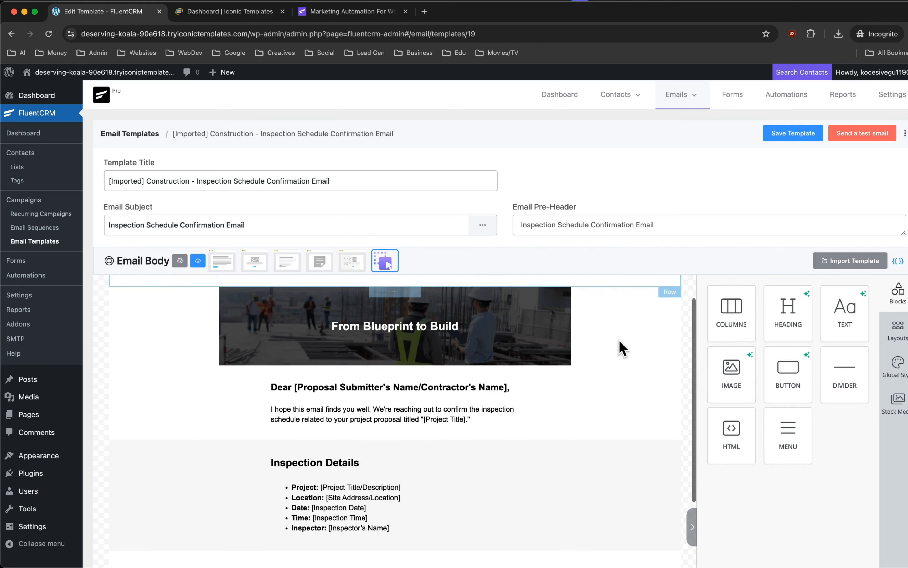
{"action": "scroll", "coordinate": [622, 347], "scroll_direction": "down", "scroll_amount": 12}
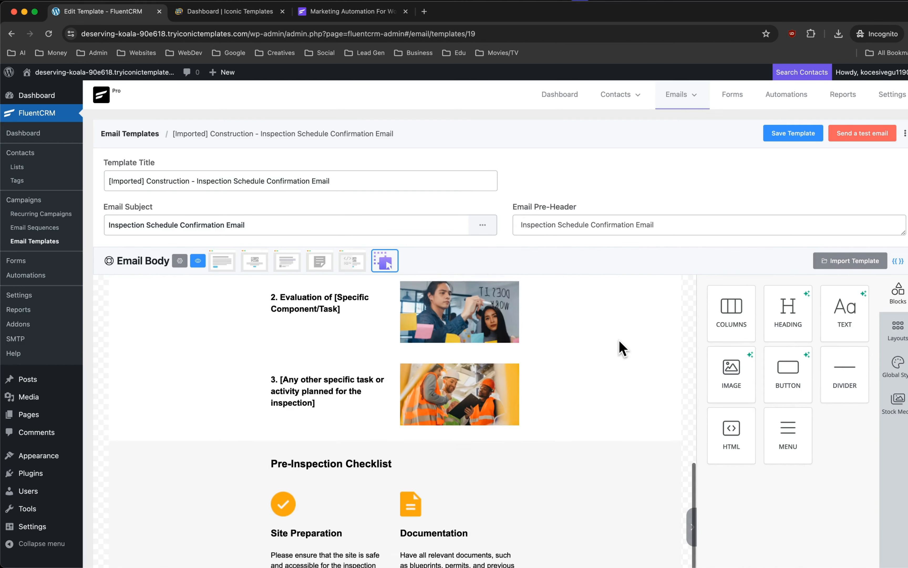
{"action": "scroll", "coordinate": [622, 347], "scroll_direction": "down", "scroll_amount": 10}
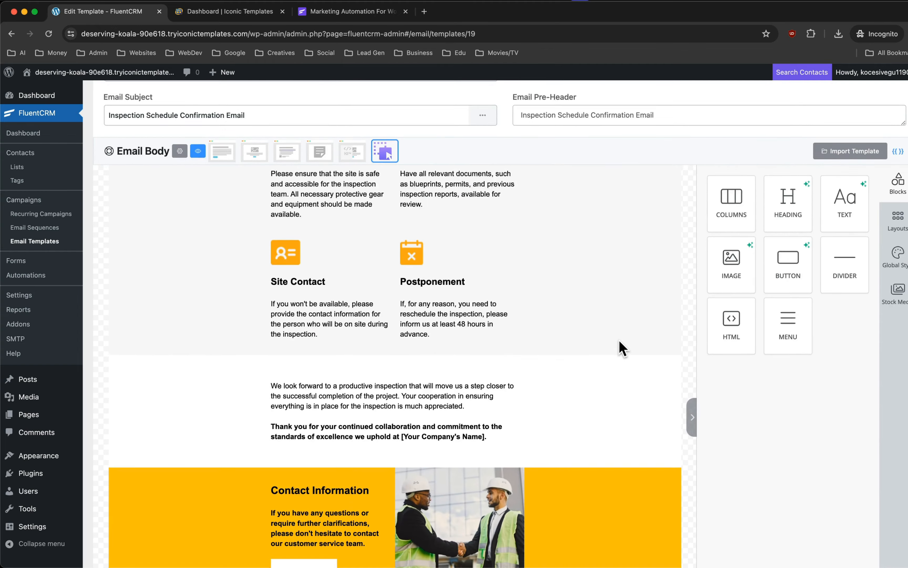
{"action": "scroll", "coordinate": [500, 284], "scroll_direction": "up", "scroll_amount": 20}
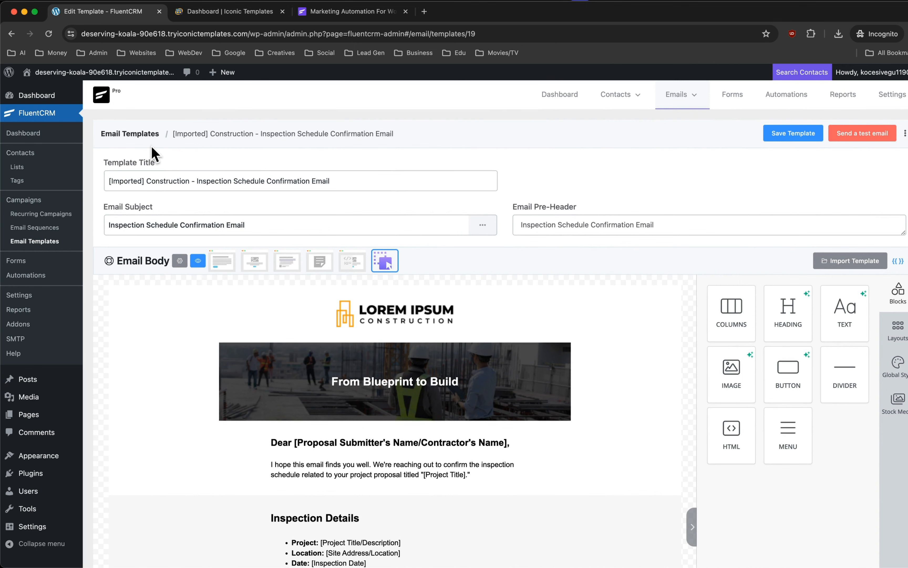
{"action": "left_click", "coordinate": [140, 134]}
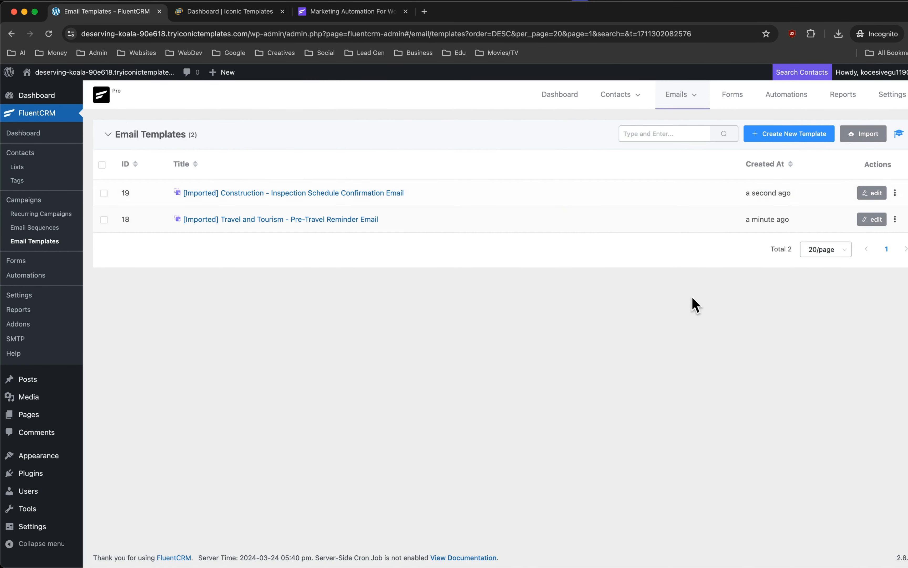
{"action": "left_click", "coordinate": [855, 135]}
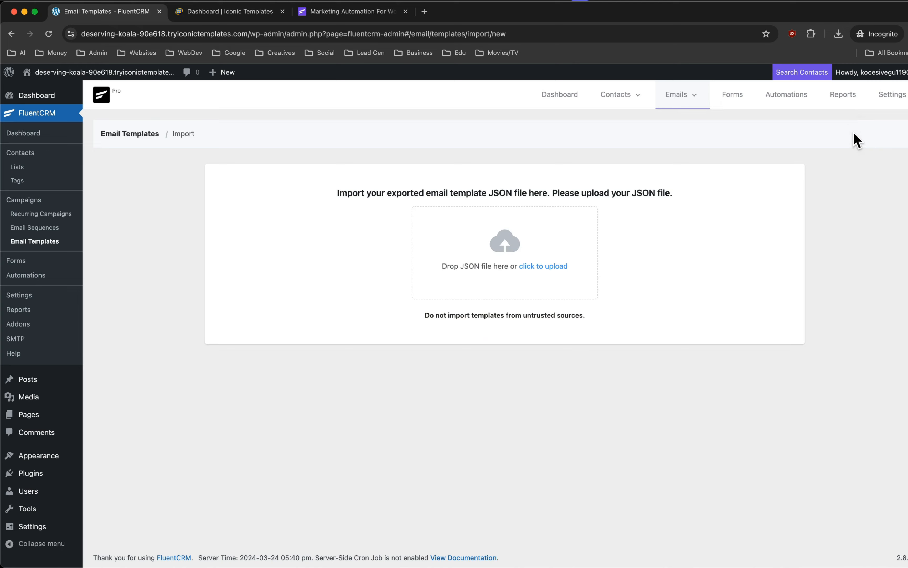
{"action": "left_click", "coordinate": [497, 243]}
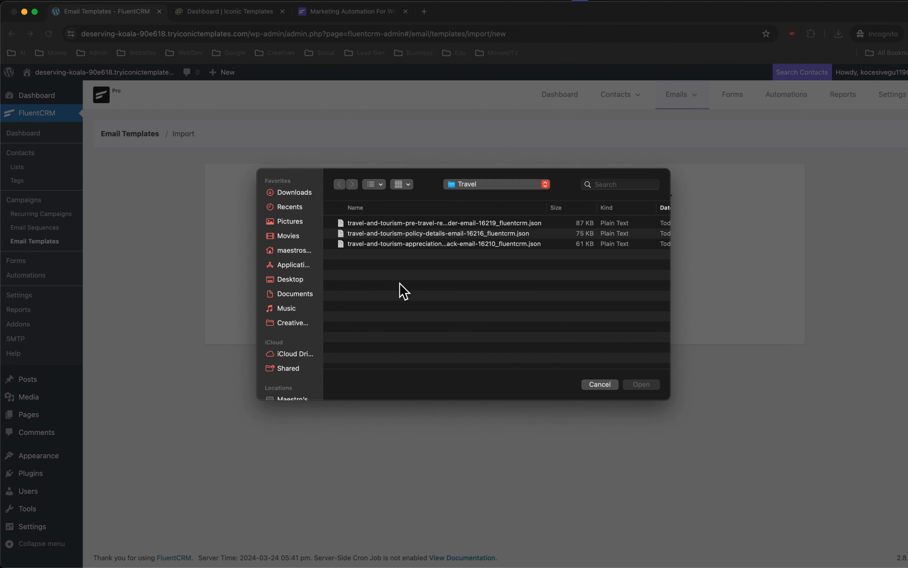
{"action": "left_click", "coordinate": [363, 225]}
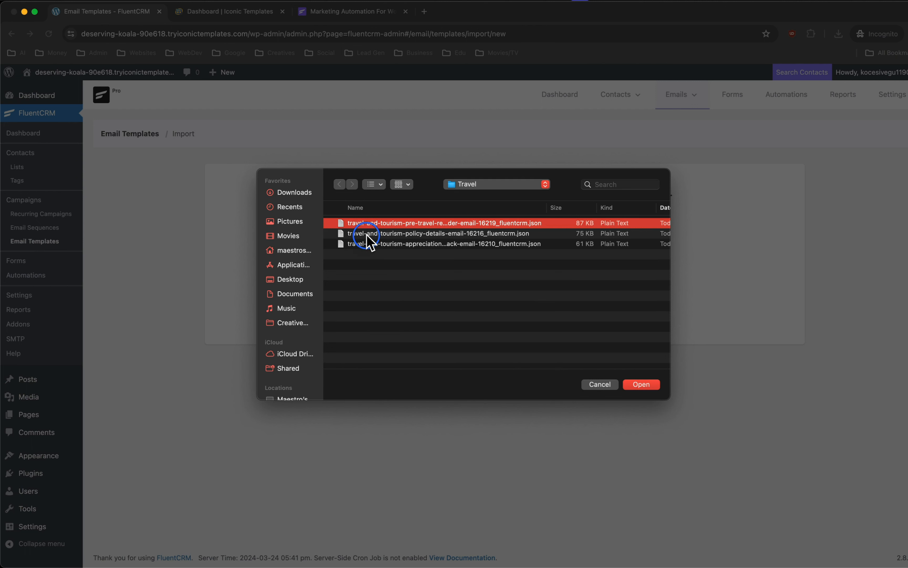
{"action": "left_click", "coordinate": [367, 234]}
{"action": "left_click", "coordinate": [372, 223]}
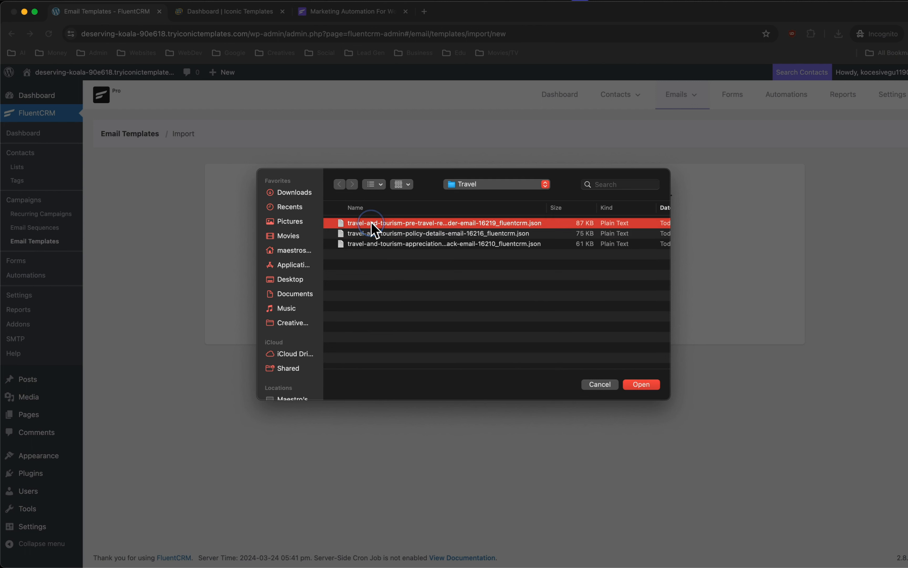
{"action": "left_click", "coordinate": [372, 227]}
{"action": "left_click", "coordinate": [373, 245]}
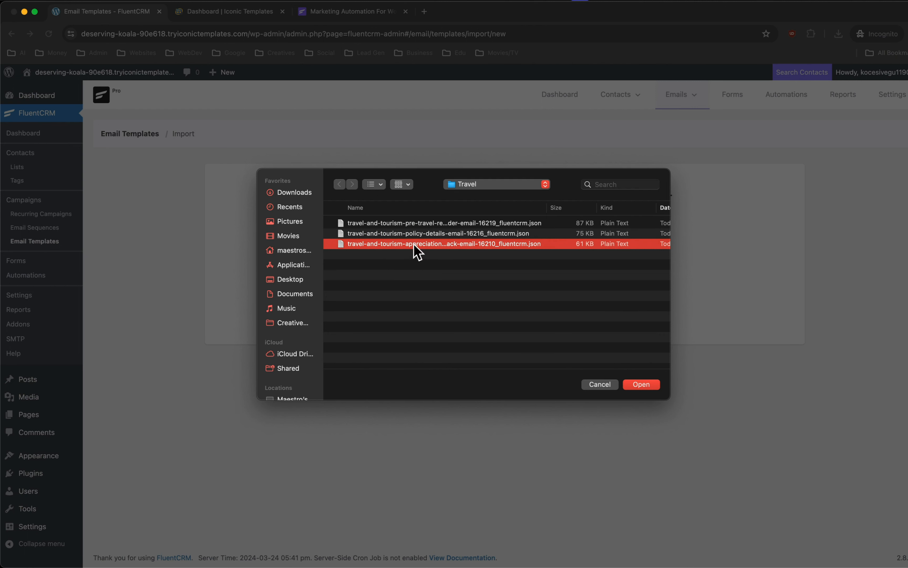
{"action": "left_click", "coordinate": [484, 233]}
{"action": "left_click", "coordinate": [595, 383]}
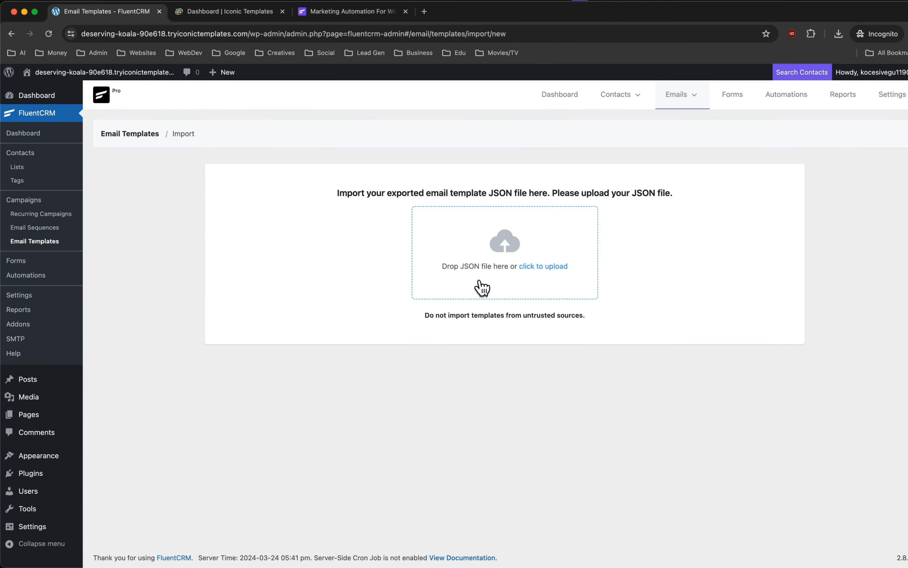